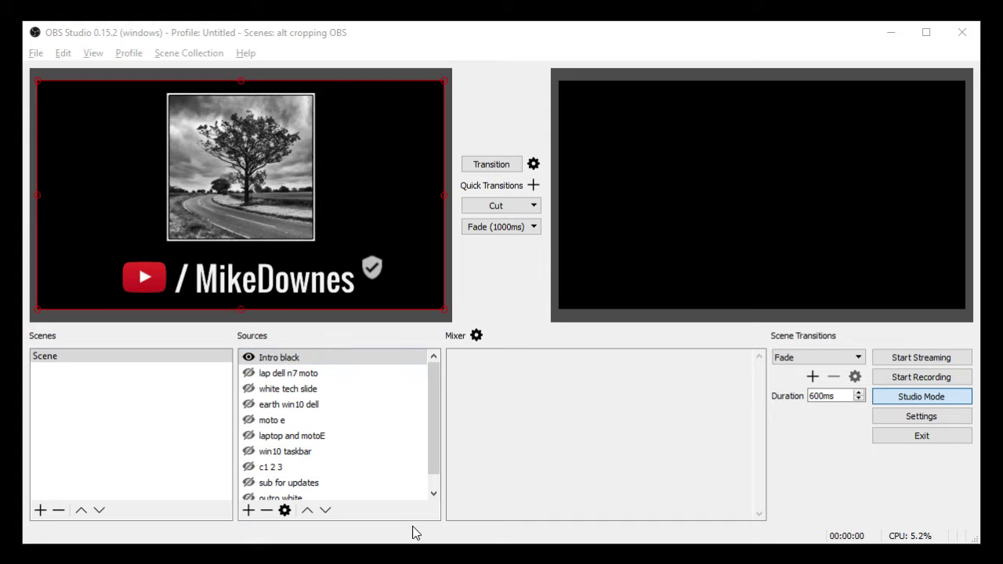
Fade the tree intro live, then swap in the 'lap dell n7 moto' device slide and fade it on.
left_click_drag(434, 439, 437, 399)
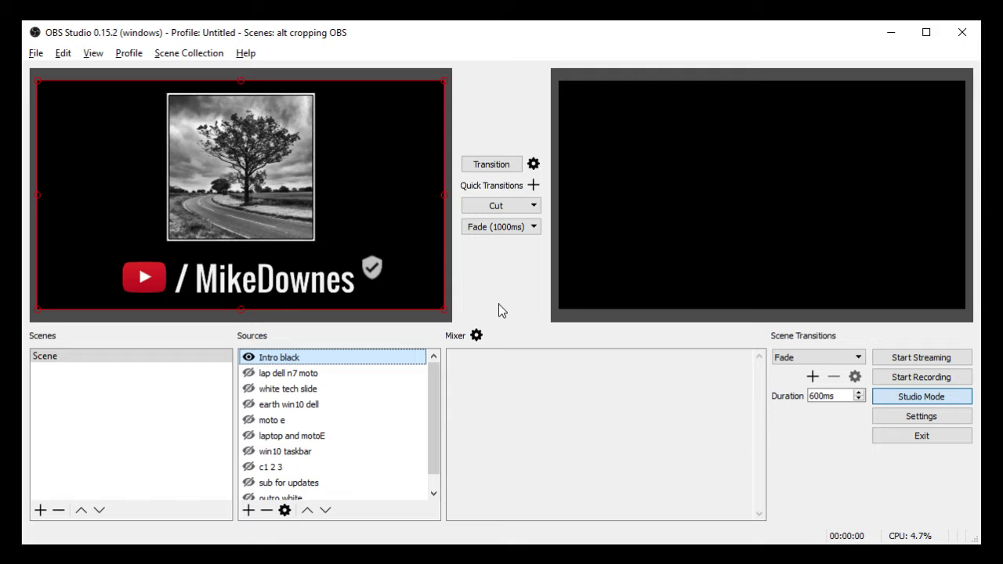
left_click(492, 166)
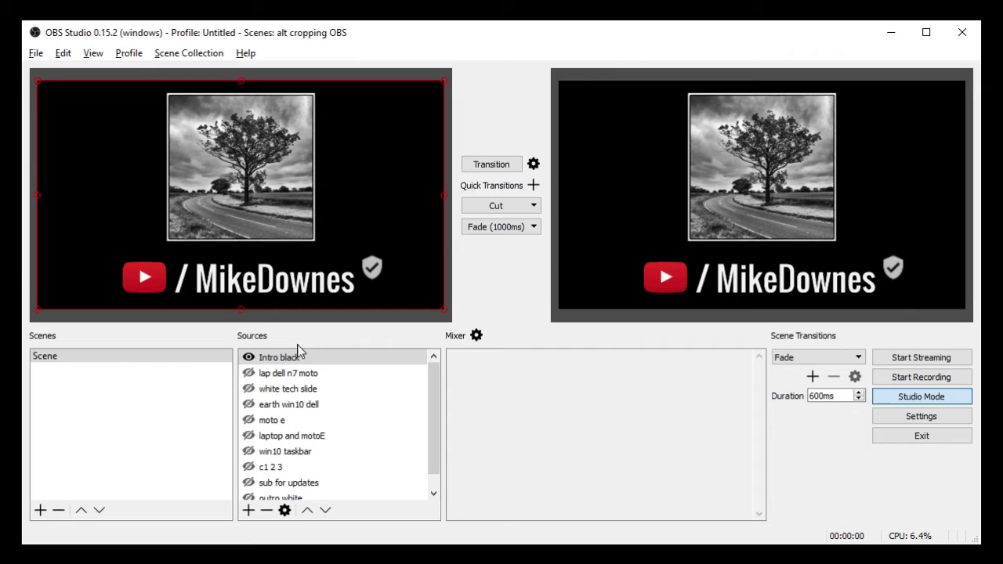
left_click(249, 375)
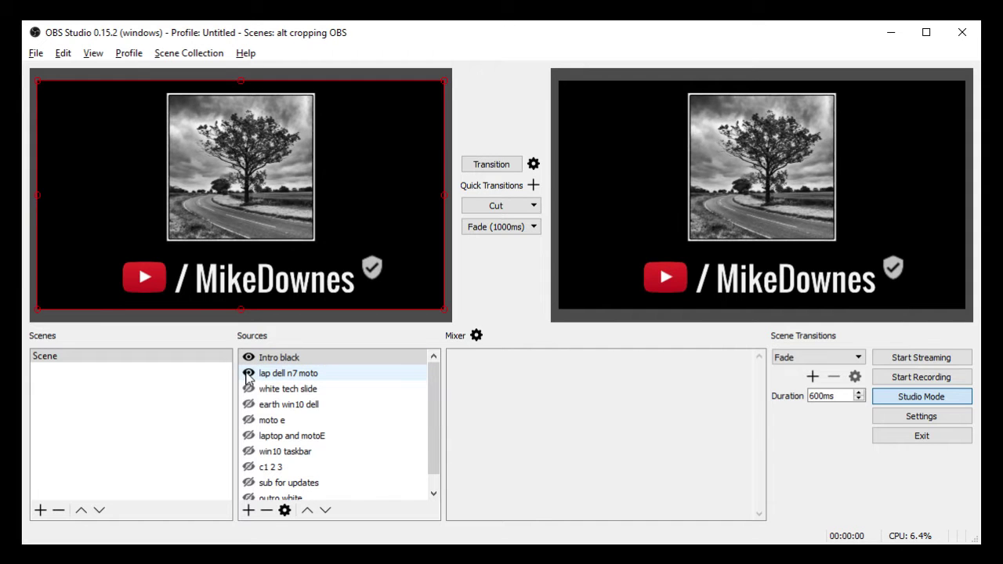
left_click(248, 358)
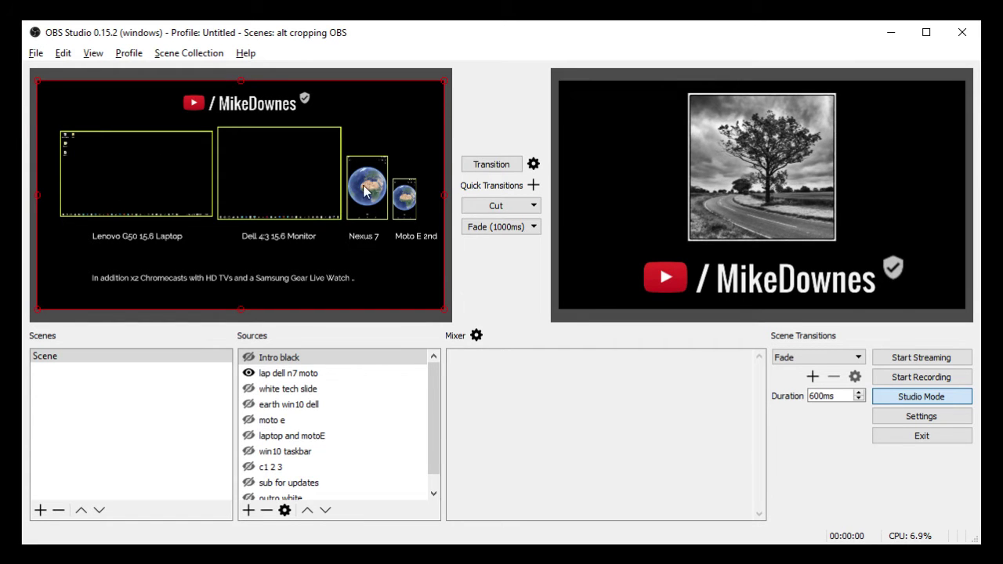
left_click(488, 169)
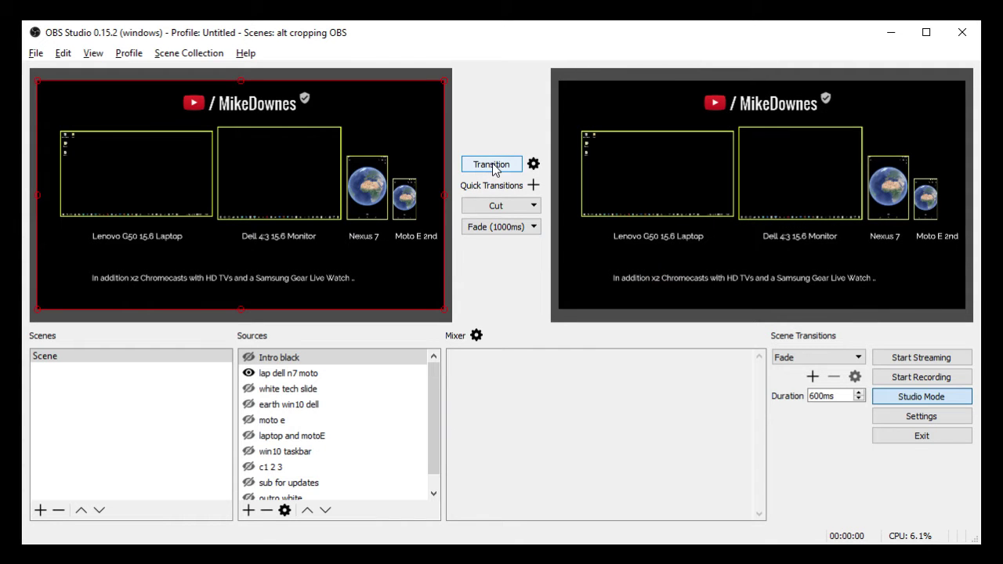
left_click(533, 226)
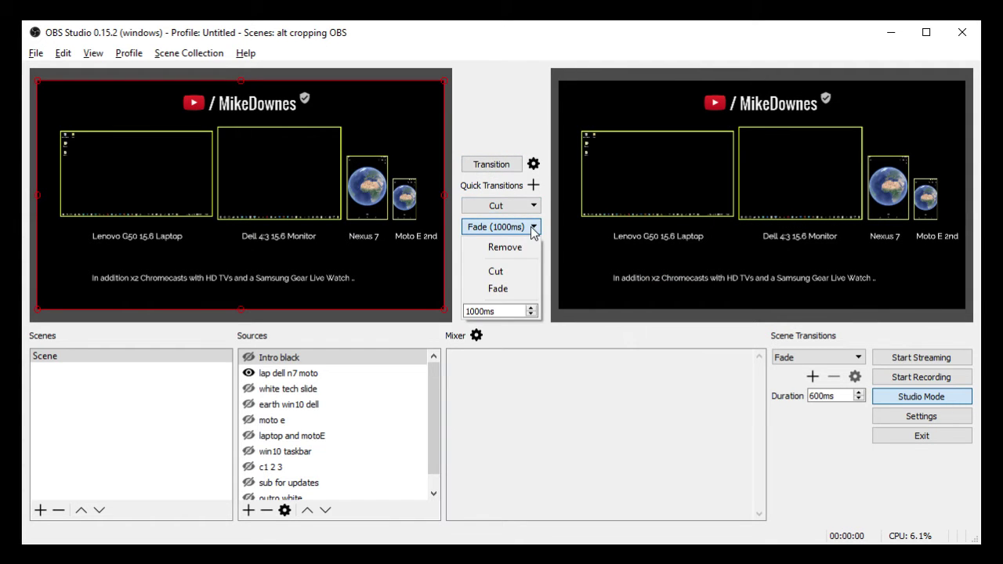
left_click(454, 257)
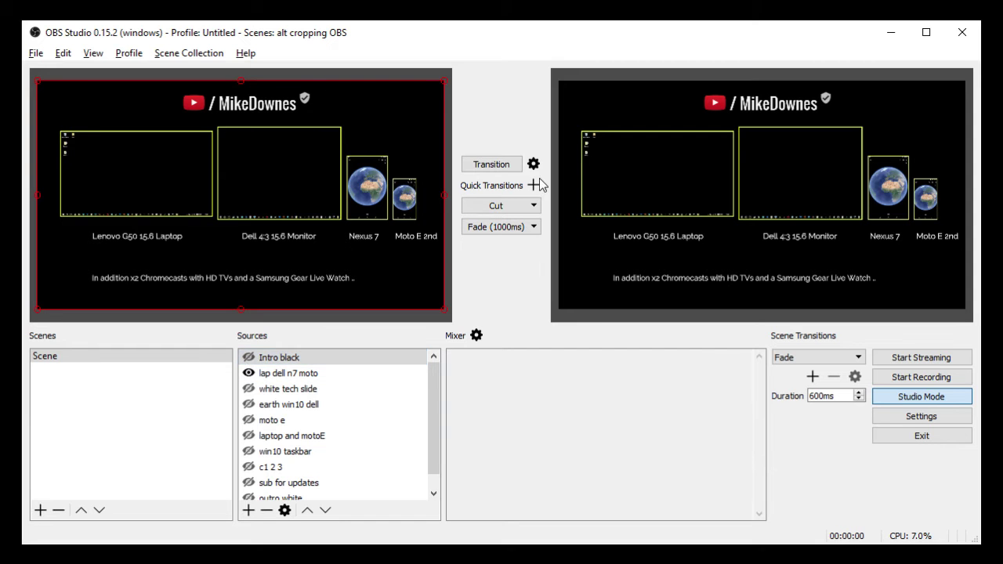
Fade on the white tech slide, then the 'earth win10 dell' view, hiding each previous source.
left_click(248, 391)
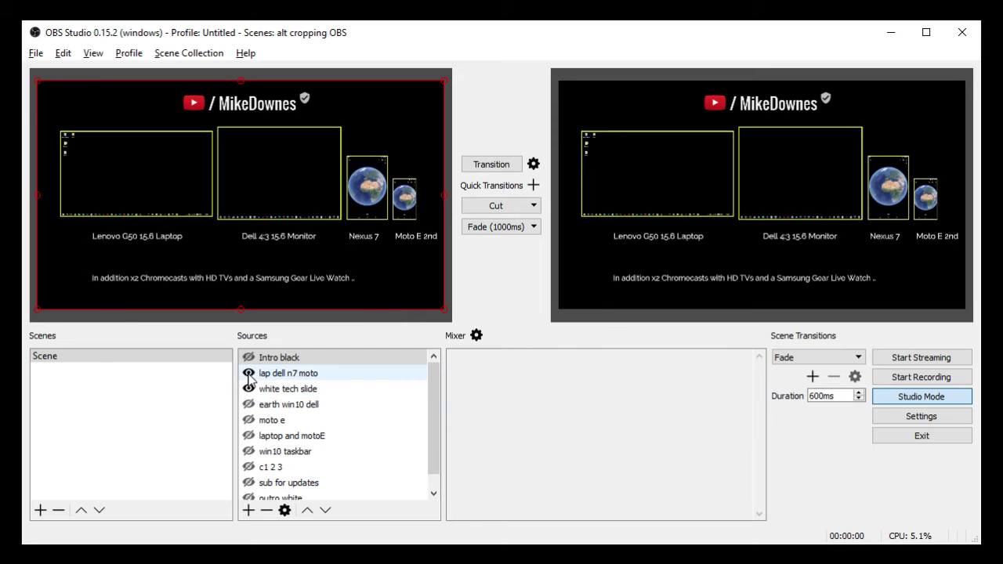
left_click(248, 373)
left_click(490, 167)
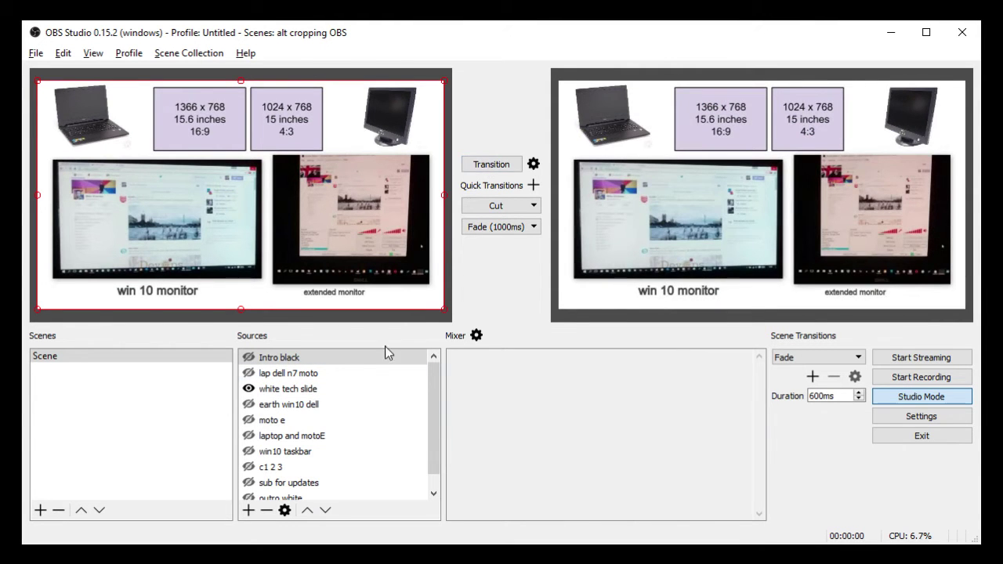
scroll(279, 424, "down", 1)
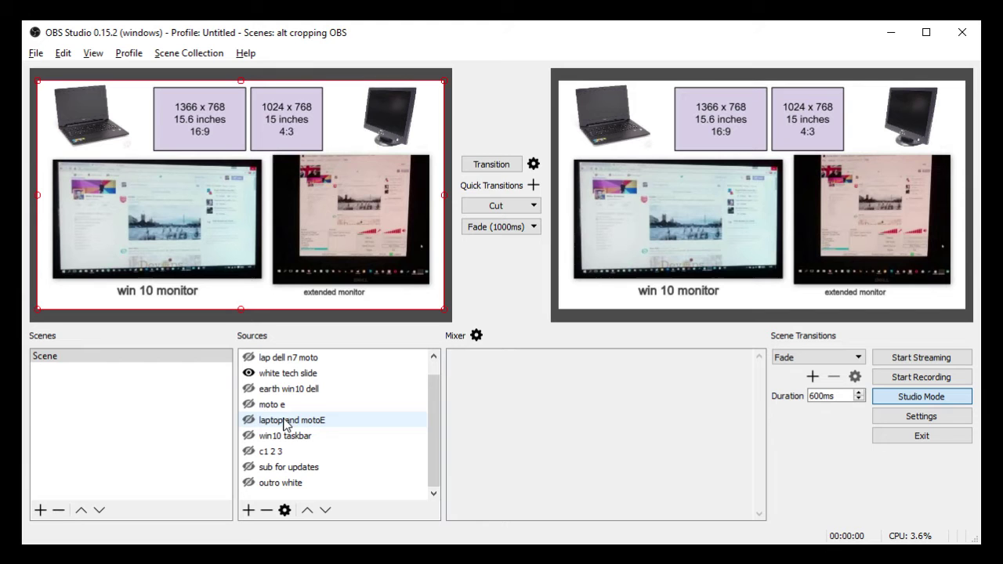
left_click(250, 390)
left_click(249, 373)
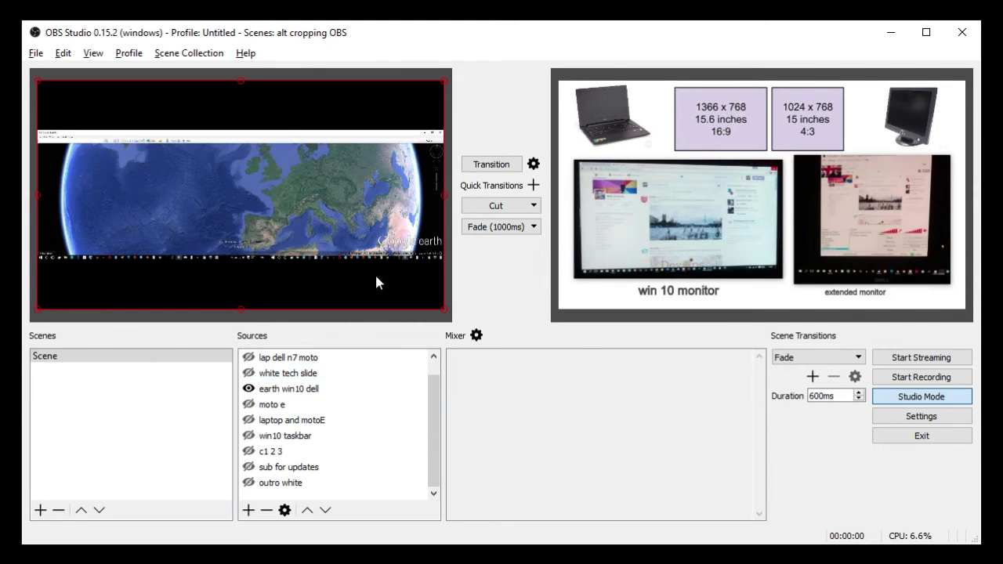
left_click(480, 166)
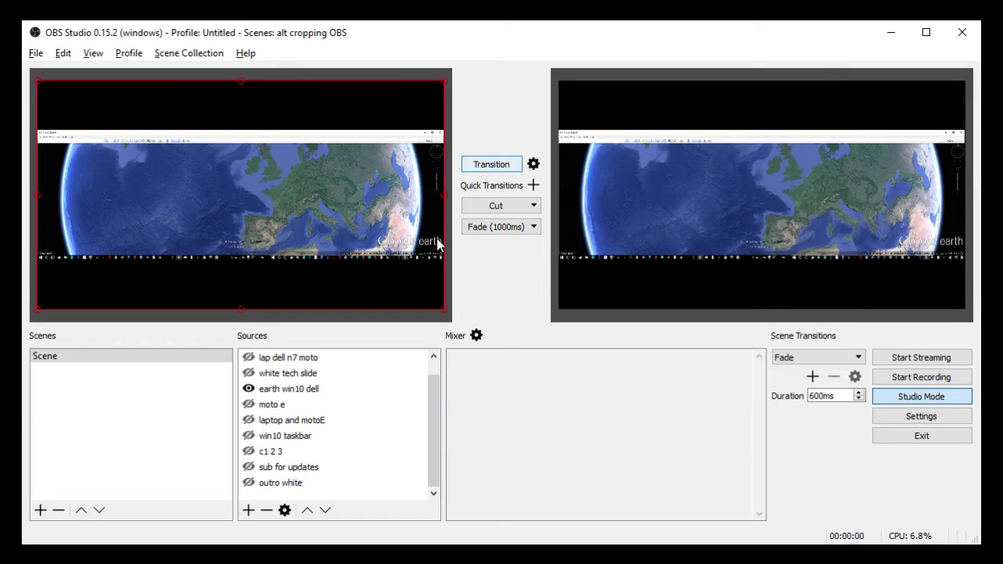
Fade on the 'moto e' phone screen, then the 'laptop and motoE' layout.
left_click(248, 404)
left_click(248, 388)
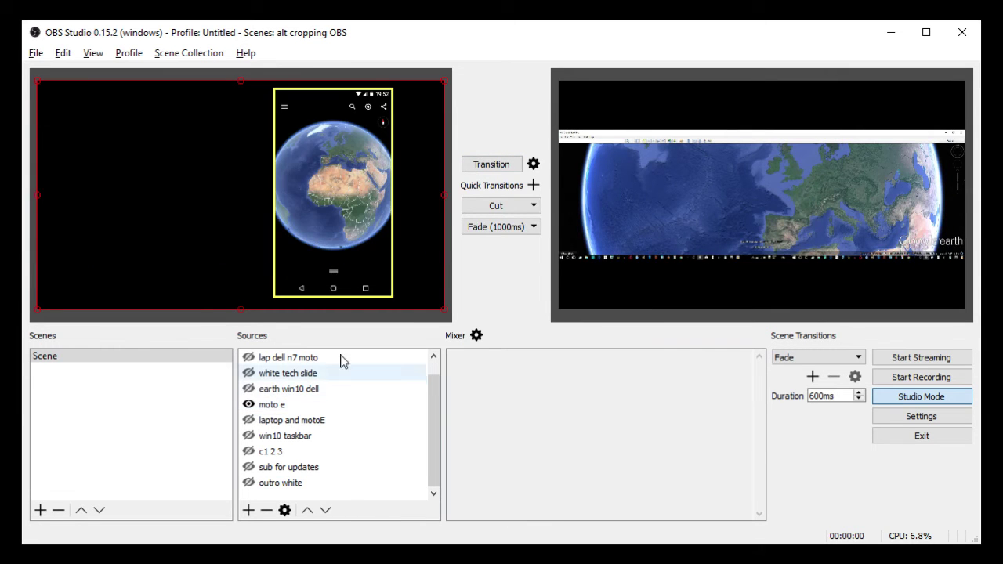
left_click(502, 166)
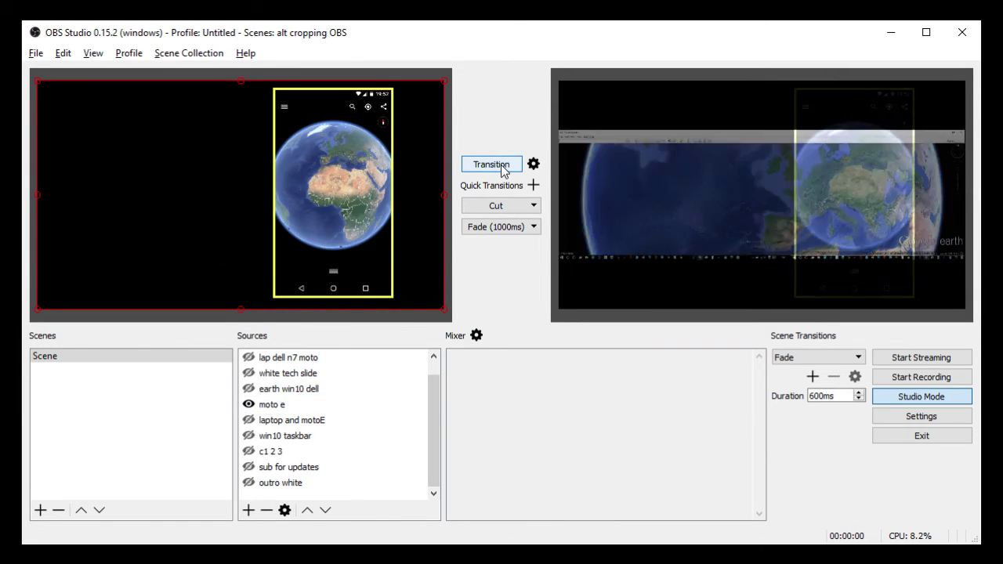
left_click(255, 423)
left_click(248, 420)
left_click(249, 405)
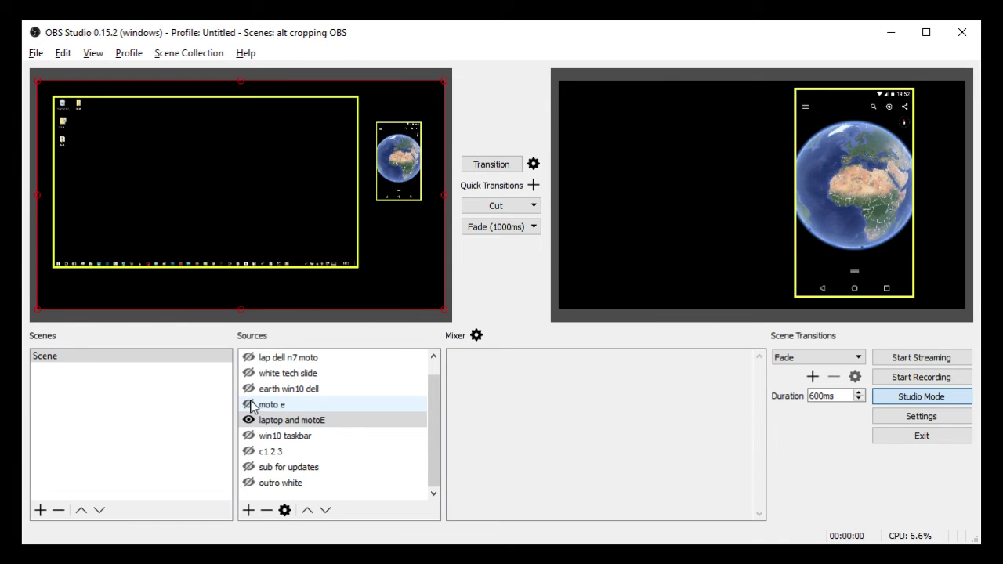
left_click(489, 165)
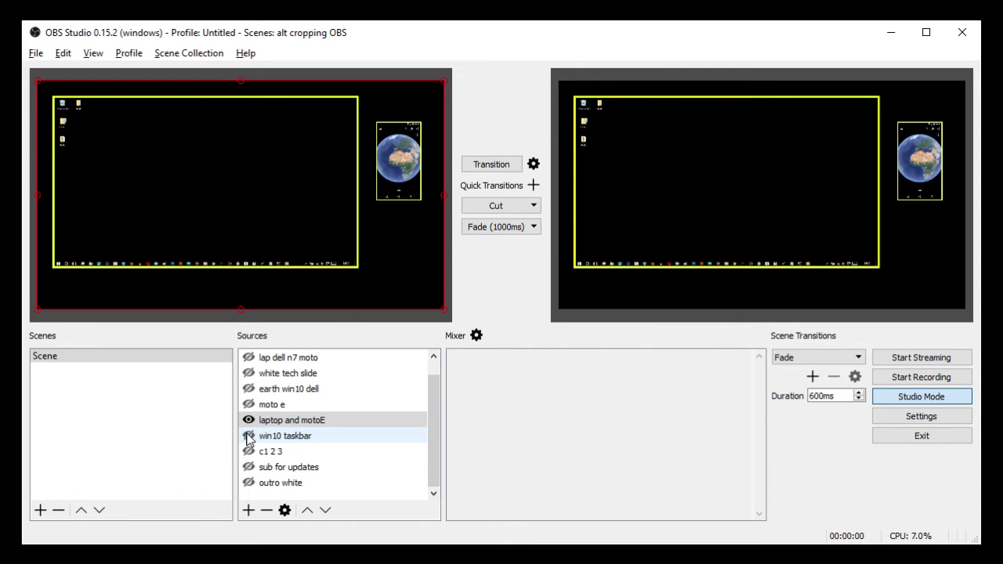
Show 'Intro black', hide 'lap dell n7 moto', and fade the intro slide live.
left_click(248, 358)
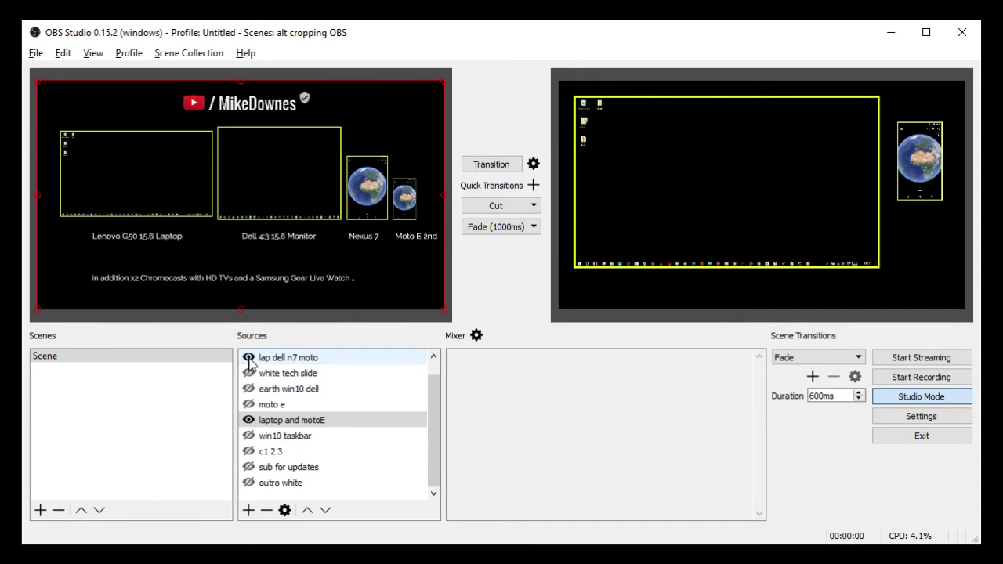
scroll(421, 407, "up", 1)
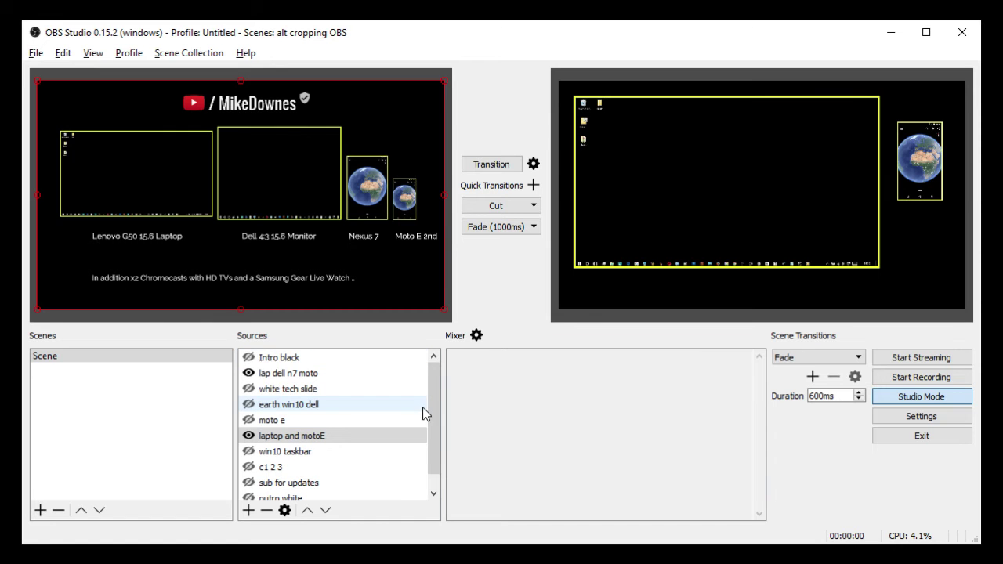
left_click(248, 358)
left_click(248, 373)
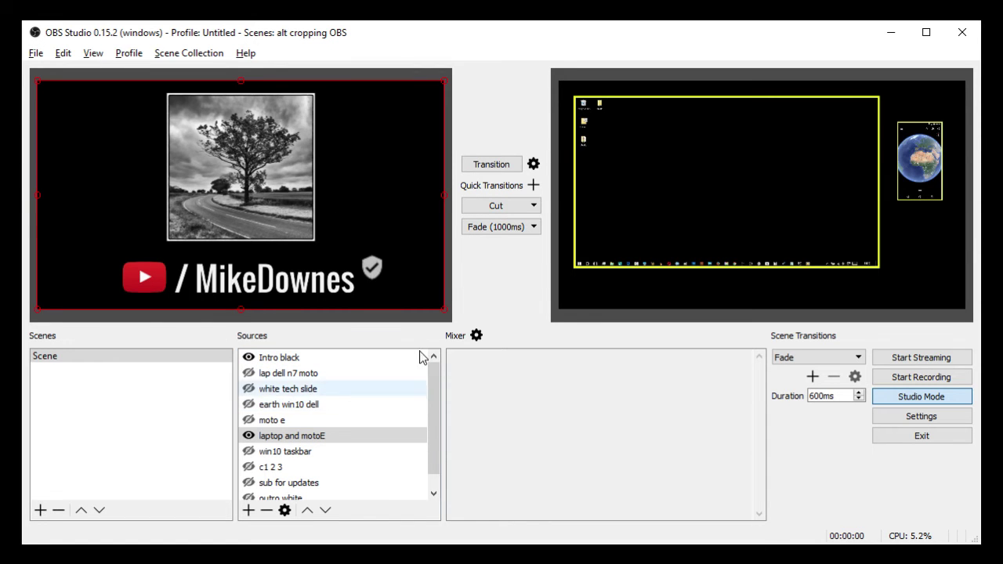
left_click(499, 170)
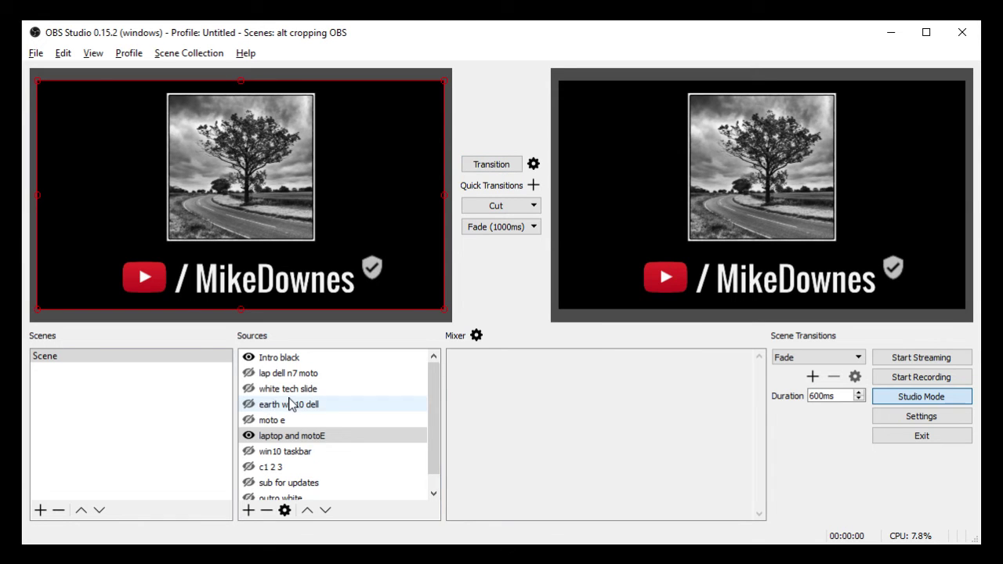
Queue the 'c1 2 3' slide by showing it and hiding 'laptop and motoE'.
scroll(262, 404, "down", 1)
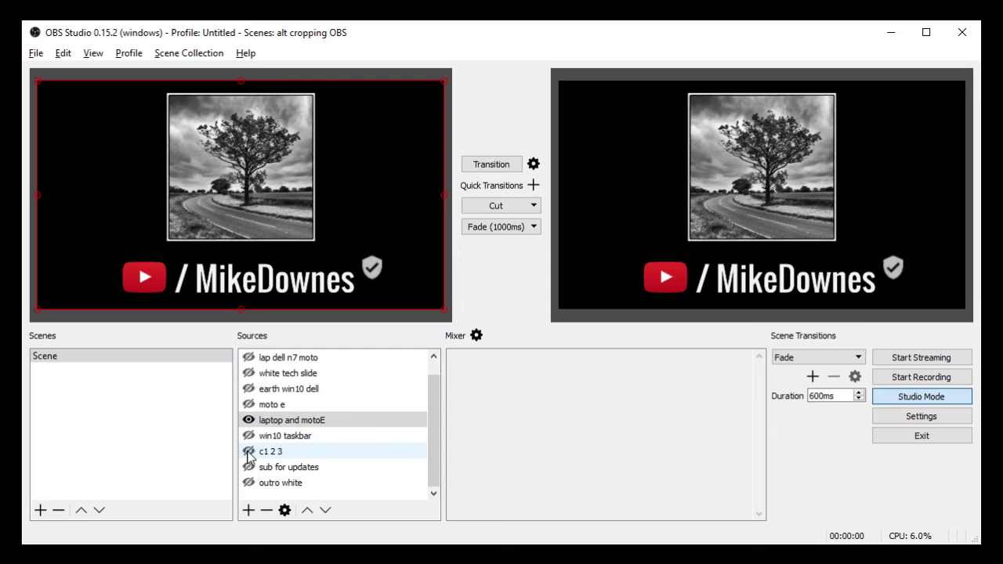
left_click(249, 452)
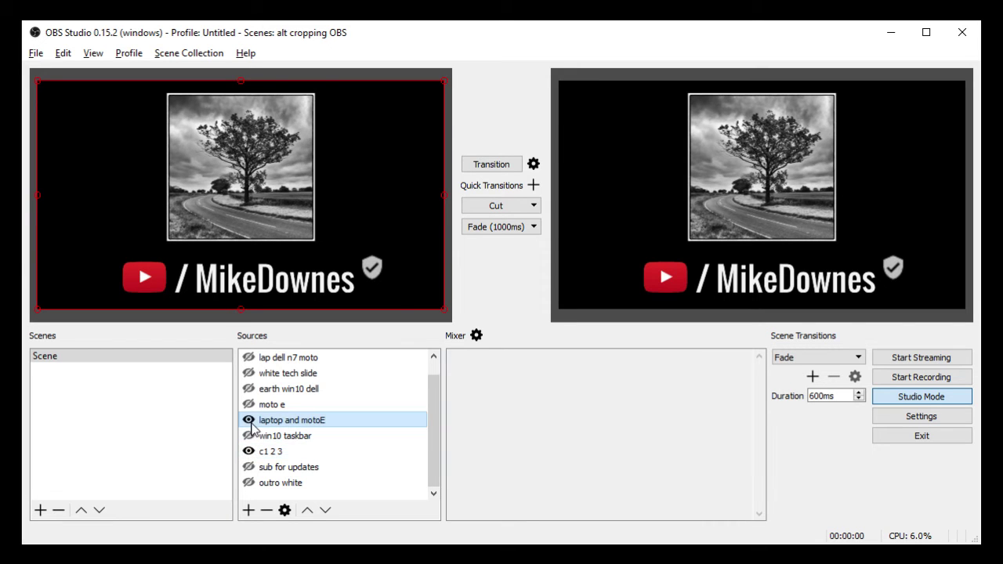
left_click(250, 421)
left_click_drag(428, 425, 432, 403)
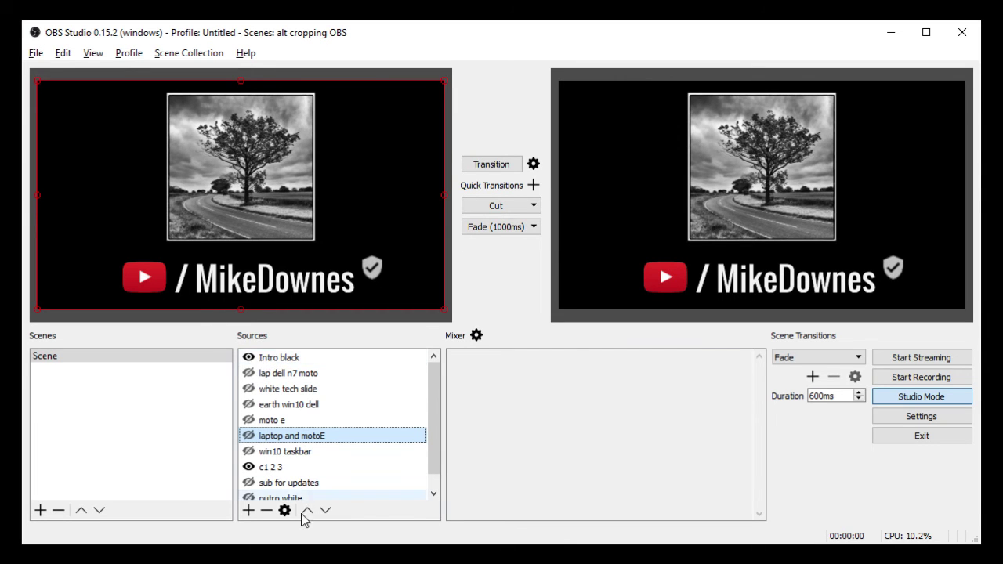
Hide 'Intro black' and 'c1 2 3', show 'sub for updates', and fade it live.
left_click(248, 358)
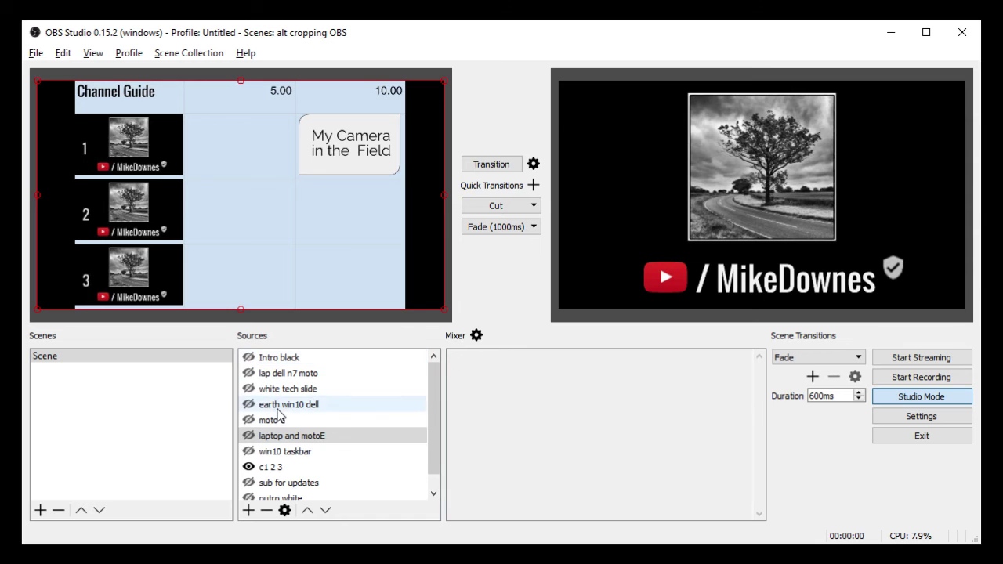
scroll(436, 406, "down", 1)
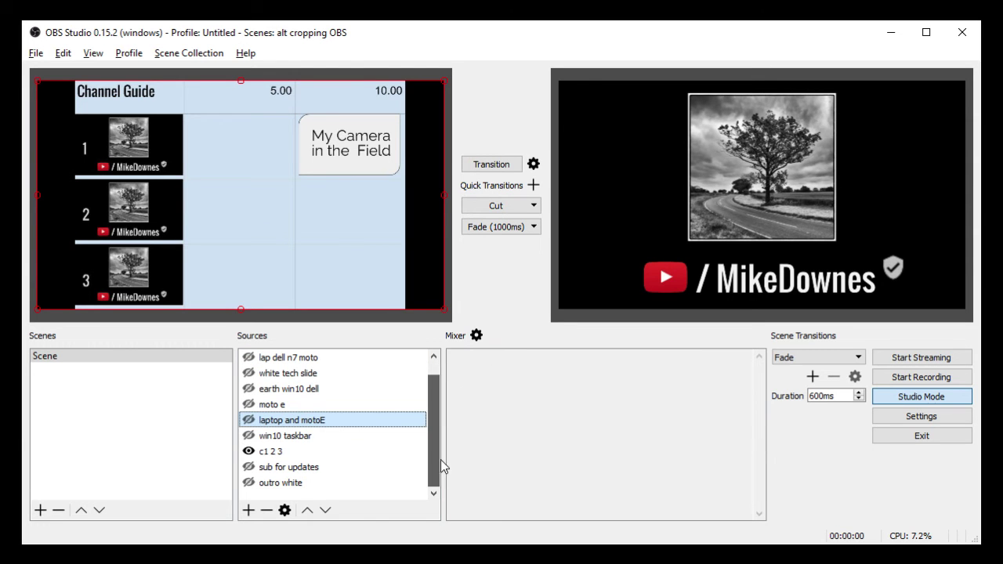
left_click(248, 452)
left_click(249, 467)
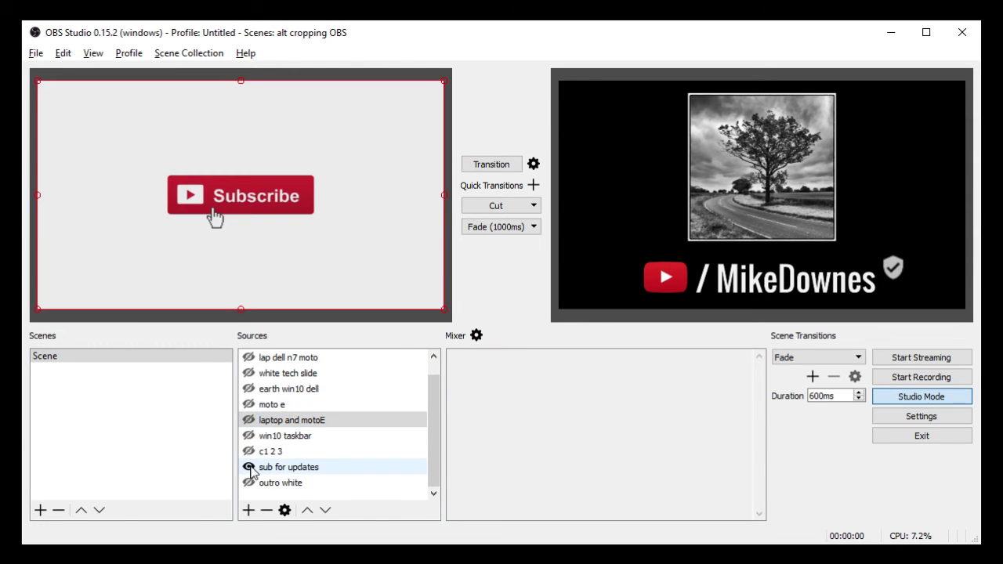
left_click(493, 167)
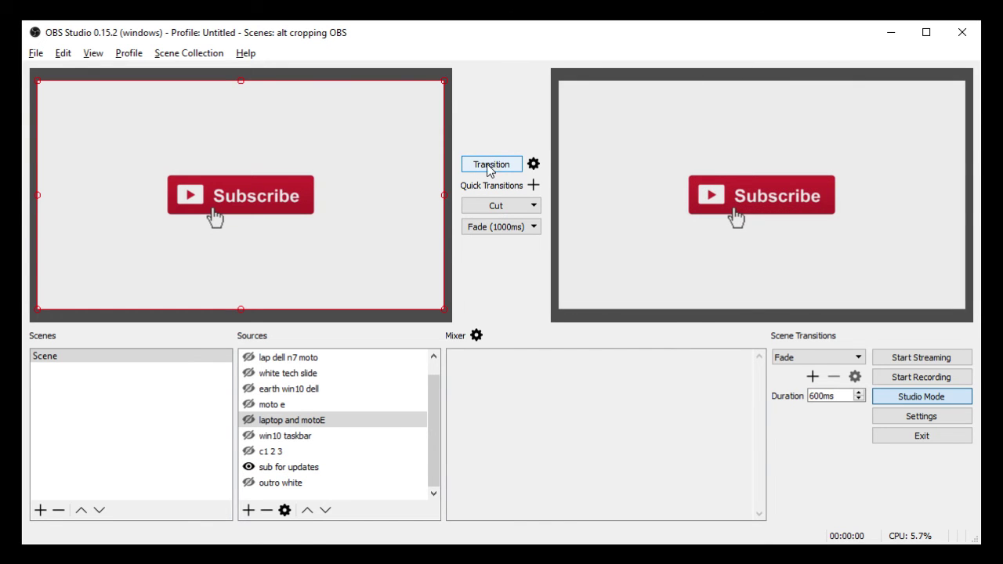
Show 'outro white', hide 'sub for updates', and fade the white outro slide live.
left_click(249, 483)
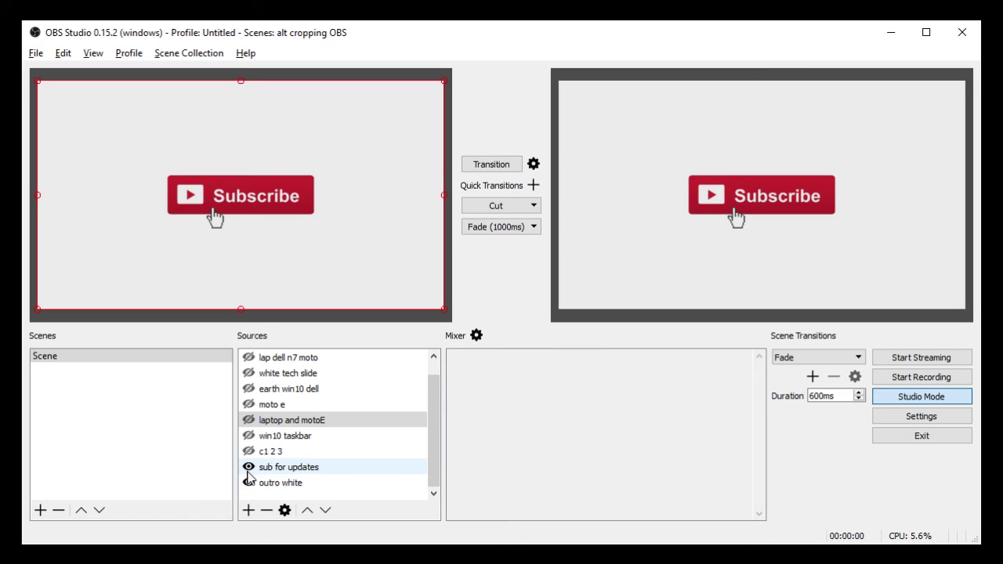
left_click(249, 468)
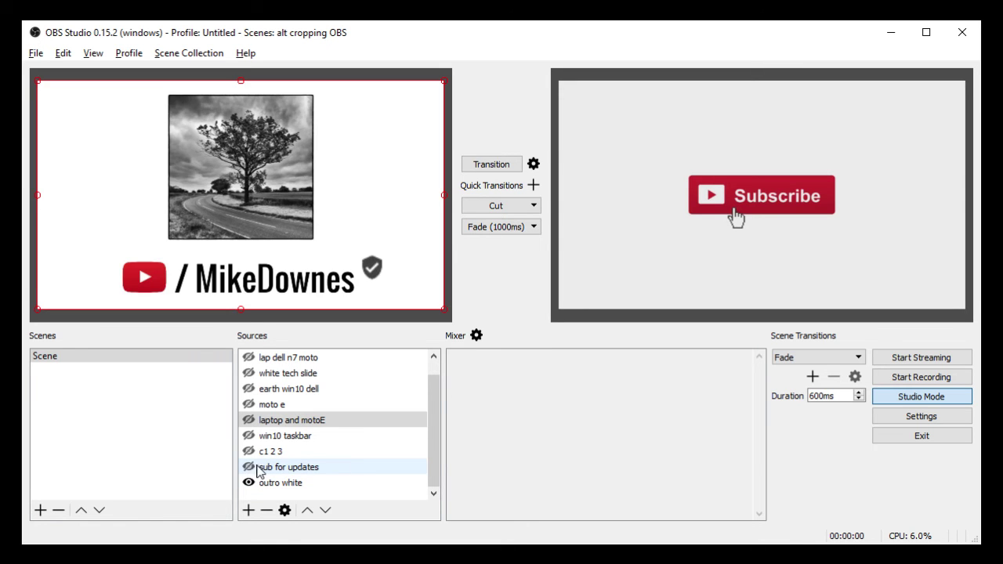
left_click(492, 166)
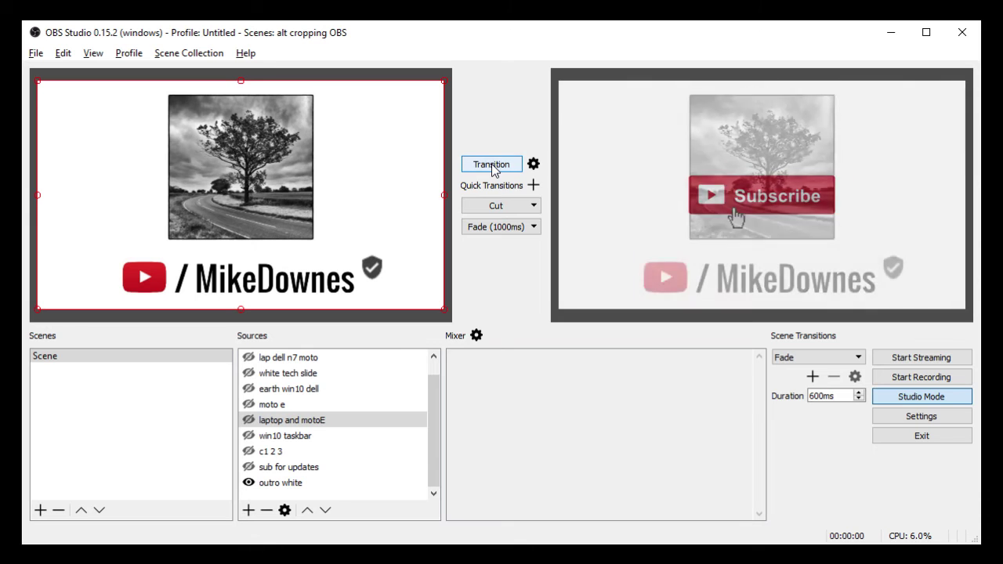
scroll(428, 418, "up", 1)
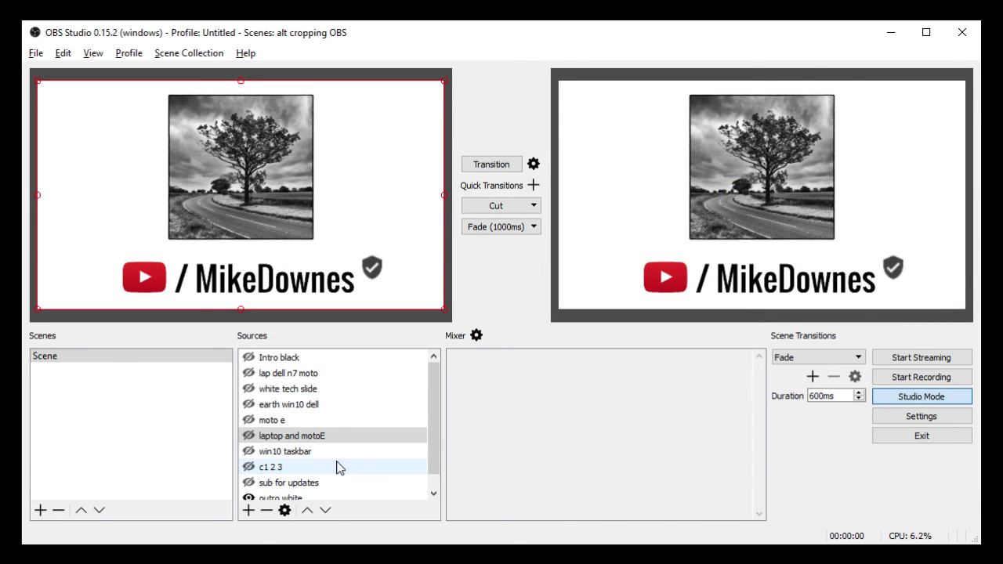
scroll(336, 462, "down", 1)
Hide 'outro white', fade the program to black, then select the Scene and 'laptop and motoE' source.
left_click(248, 484)
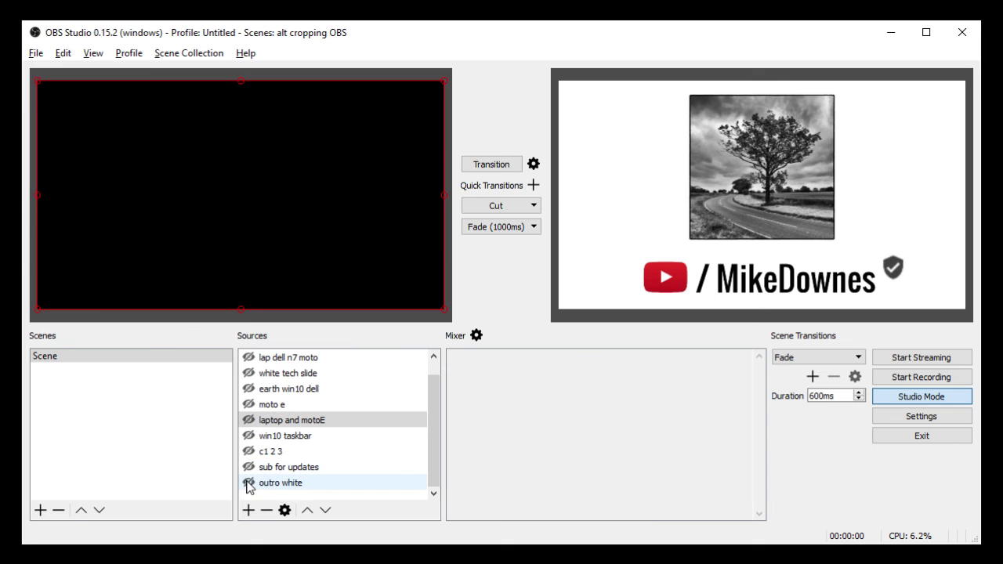
left_click(495, 166)
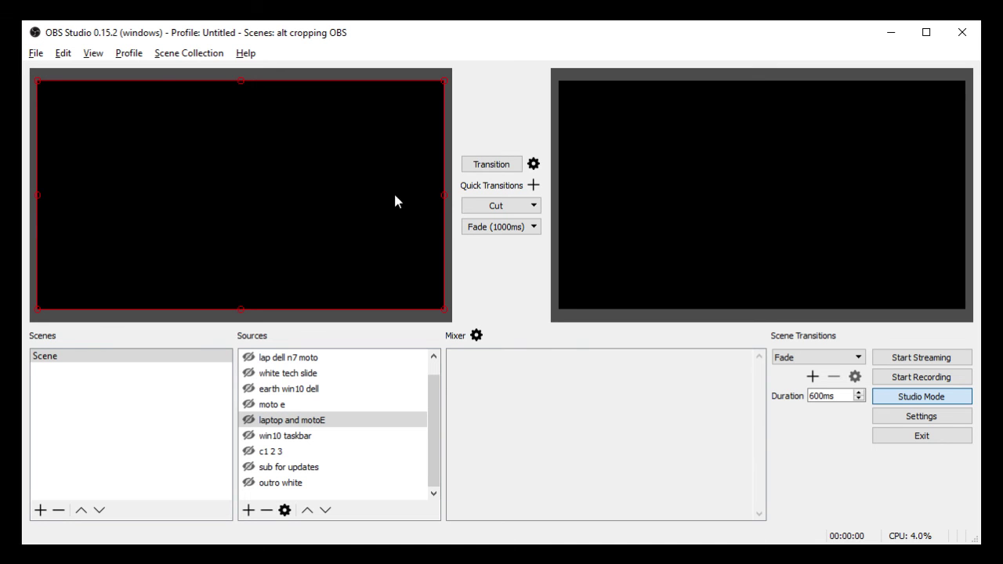
scroll(314, 432, "up", 1)
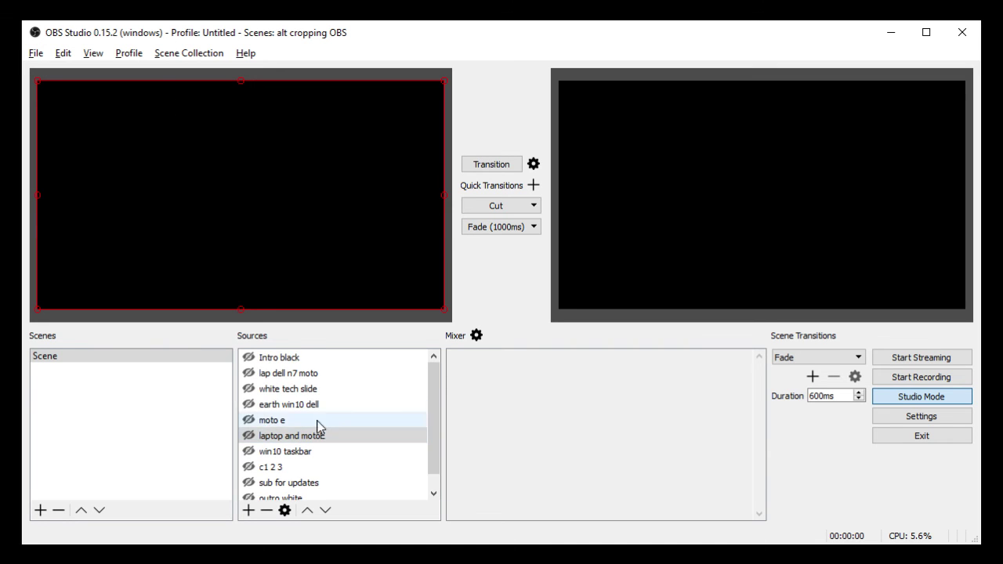
left_click(47, 360)
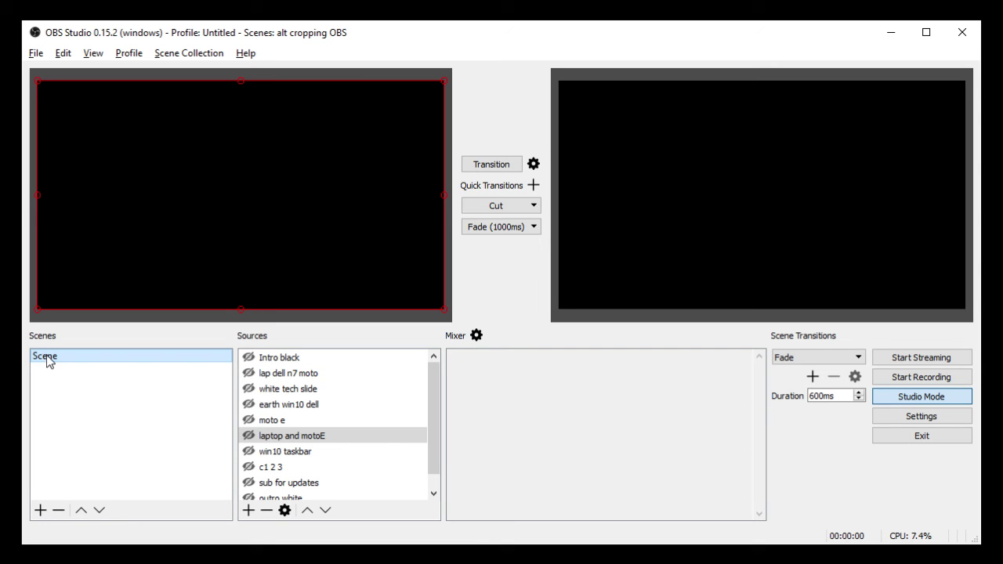
scroll(298, 431, "down", 1)
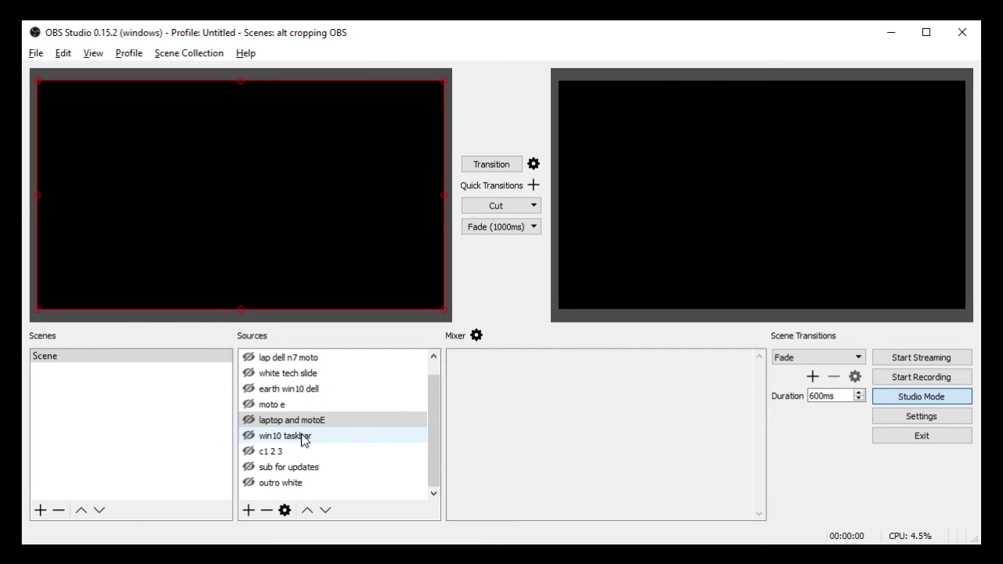
scroll(302, 439, "up", 1)
left_click(303, 437)
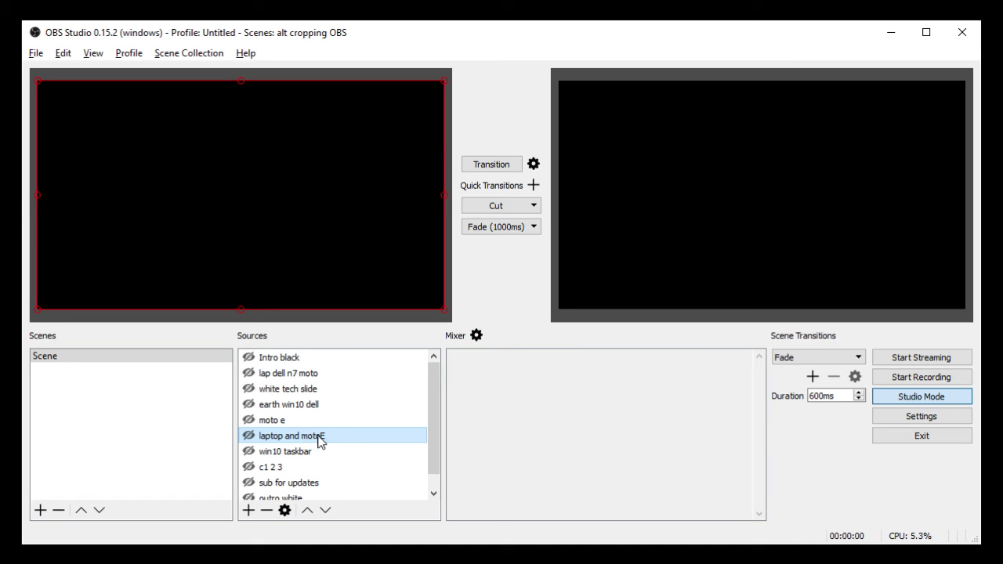